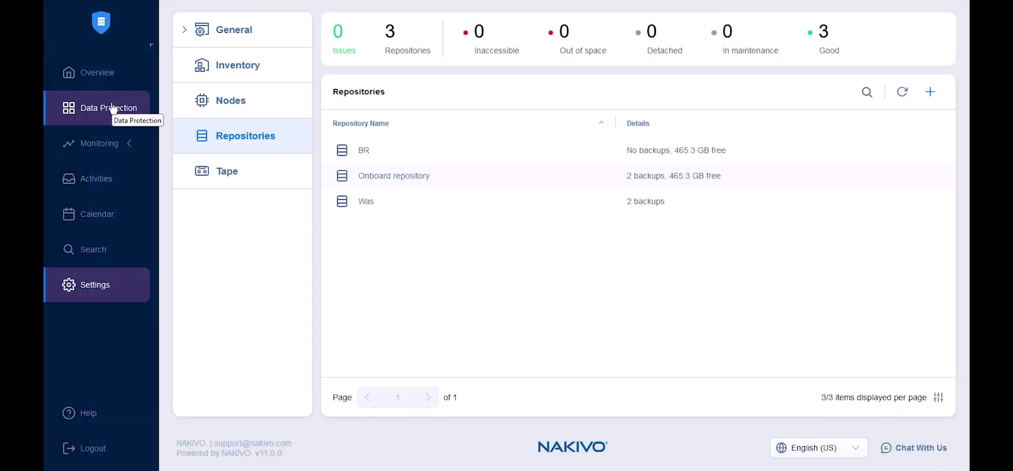
# - Start a new Proxmox VE backup job from the Data Protection job overview
pyautogui.click(112, 108)
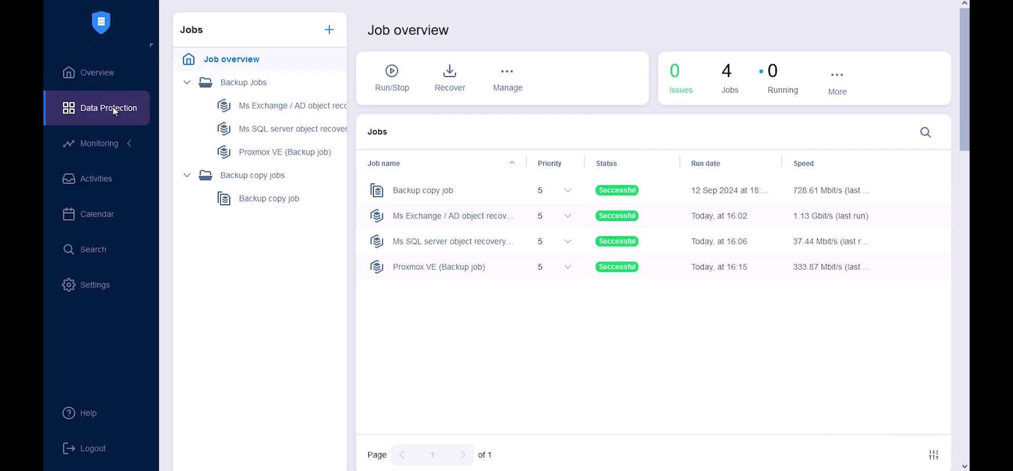
pyautogui.click(330, 29)
pyautogui.click(153, 301)
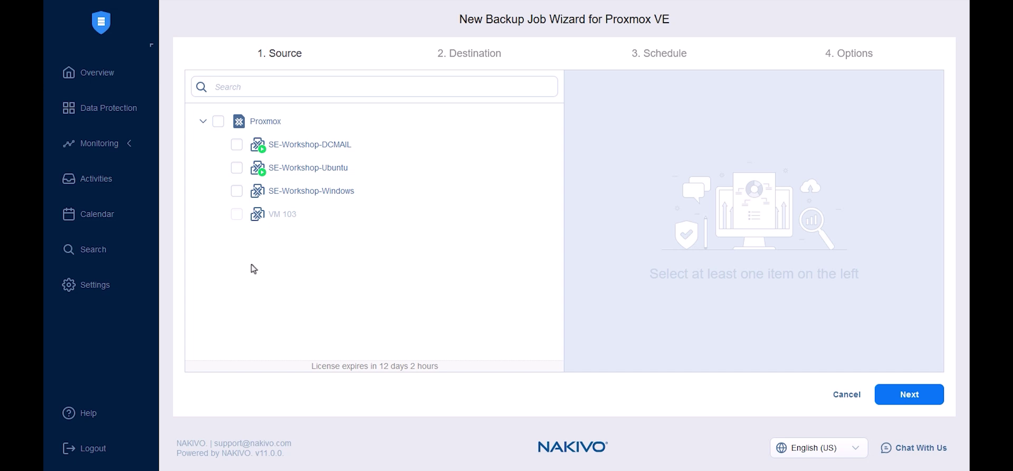
# - Select SE-Workshop-Ubuntu, SE-Workshop-DCMAIL and SE-Workshop-Windows as the job's source VMs
pyautogui.click(218, 121)
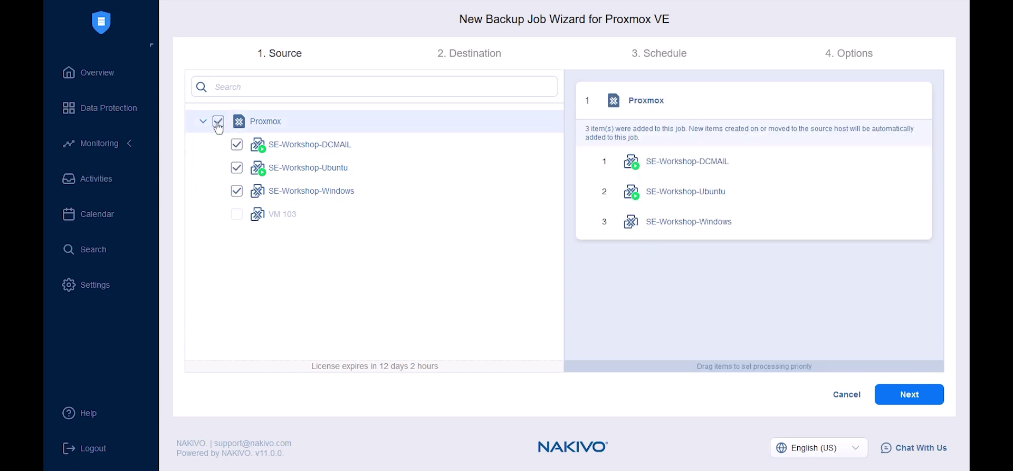
pyautogui.click(218, 122)
pyautogui.click(236, 167)
pyautogui.click(237, 144)
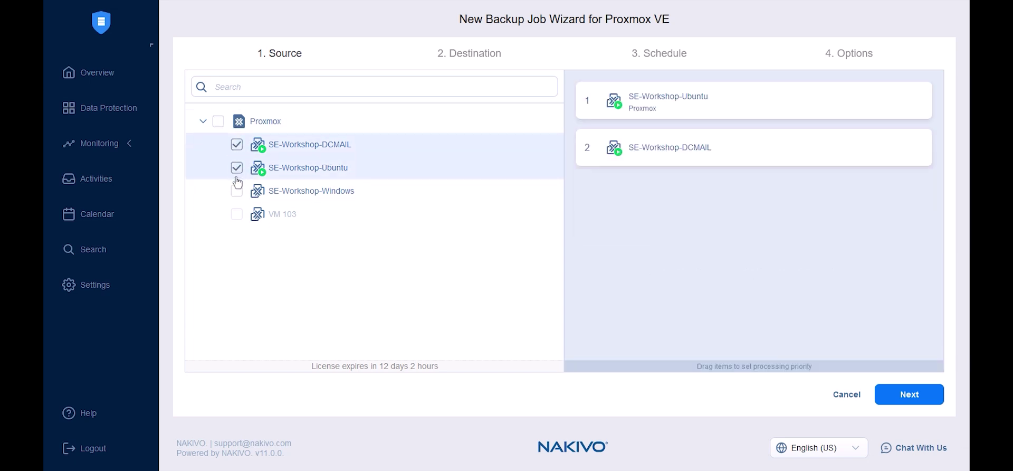
pyautogui.click(236, 190)
pyautogui.click(904, 401)
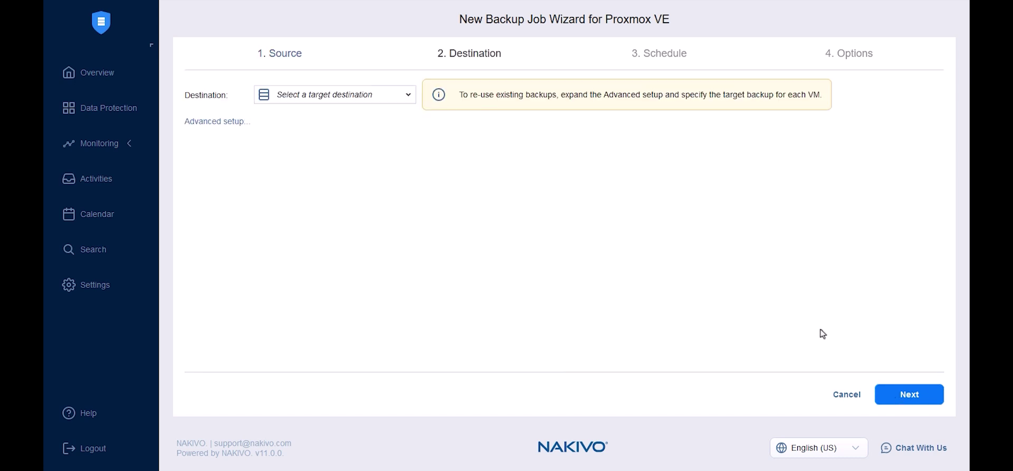
# - Choose the Was repository as the Proxmox job's backup destination
pyautogui.click(376, 101)
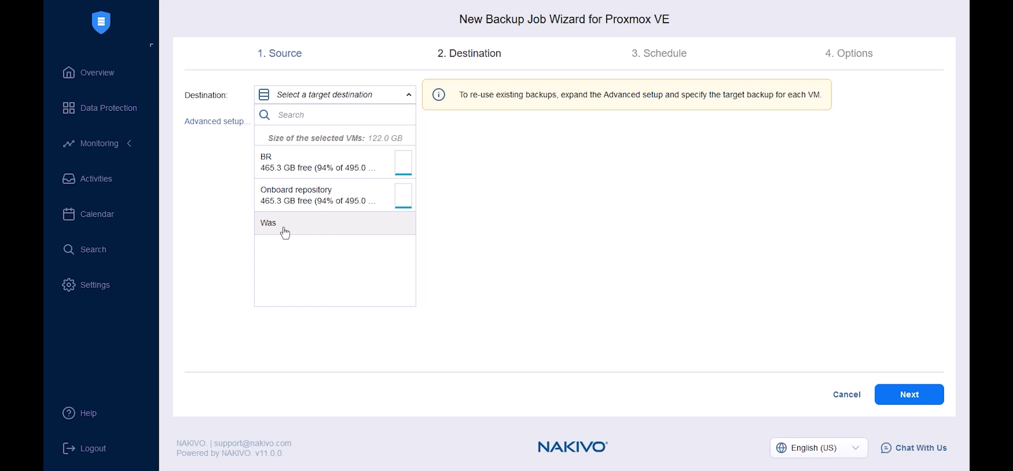
pyautogui.click(285, 233)
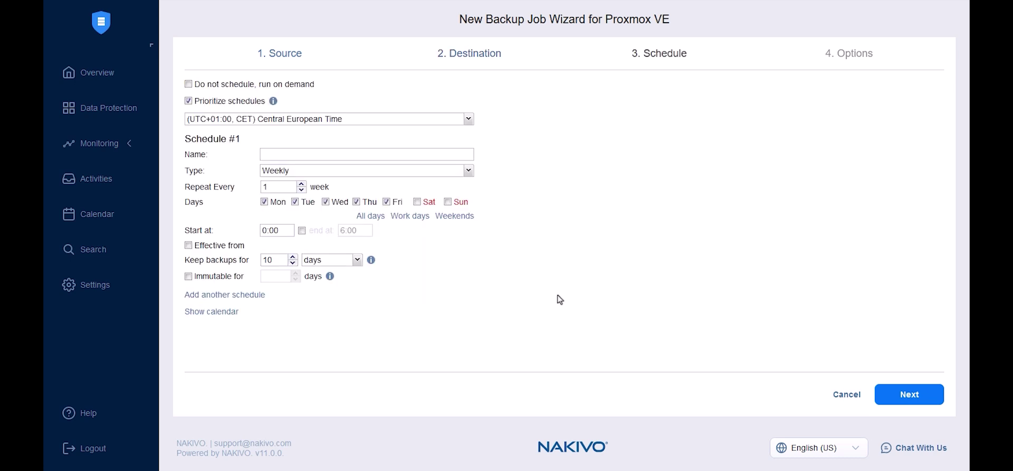
# - Name the first schedule 'Daily' and make its backups immutable for 10 days
pyautogui.click(315, 154)
pyautogui.write('Daily')
pyautogui.moveTo(278, 230); pyautogui.dragTo(244, 229)
pyautogui.click(215, 277)
# - Add a second weekend schedule 'EOW' keeping backups for 30 days
pyautogui.click(235, 295)
pyautogui.click(422, 200)
pyautogui.write('EOW')
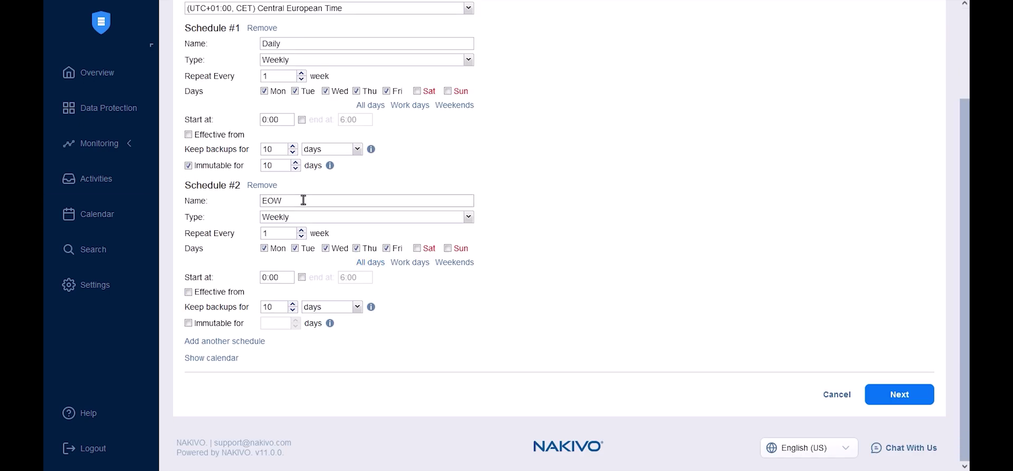
pyautogui.click(454, 262)
pyautogui.click(417, 248)
pyautogui.moveTo(278, 277); pyautogui.dragTo(209, 277)
pyautogui.moveTo(279, 307); pyautogui.dragTo(268, 311)
pyautogui.write('30')
pyautogui.click(200, 323)
pyautogui.press('Return')
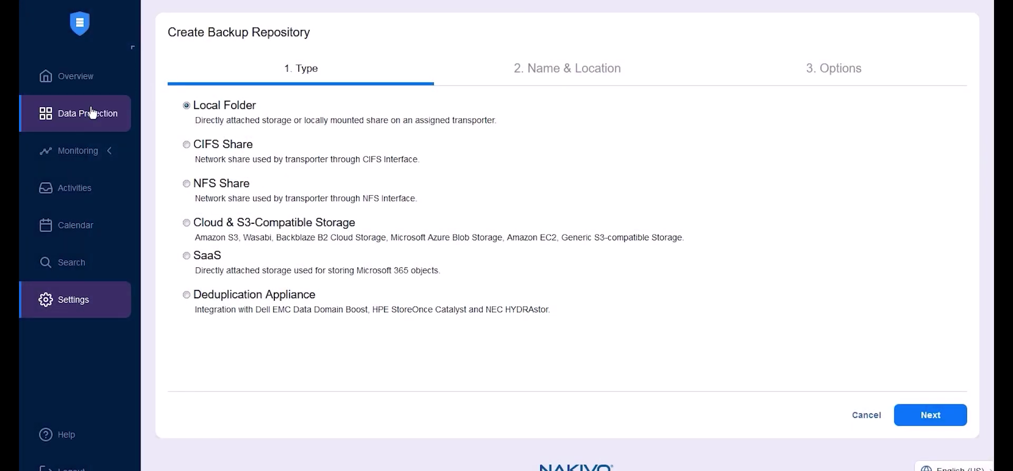
# - Start a new Microsoft 365 backup job from the job overview
pyautogui.click(92, 112)
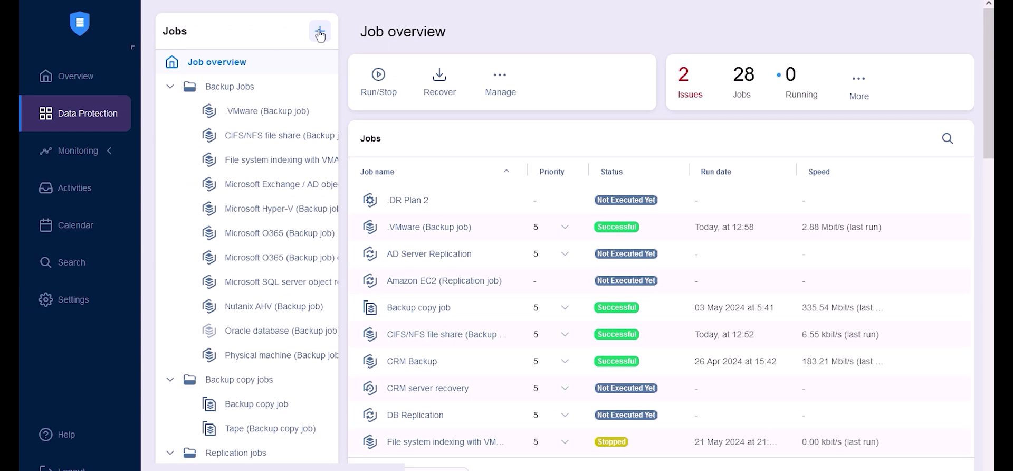
pyautogui.click(320, 32)
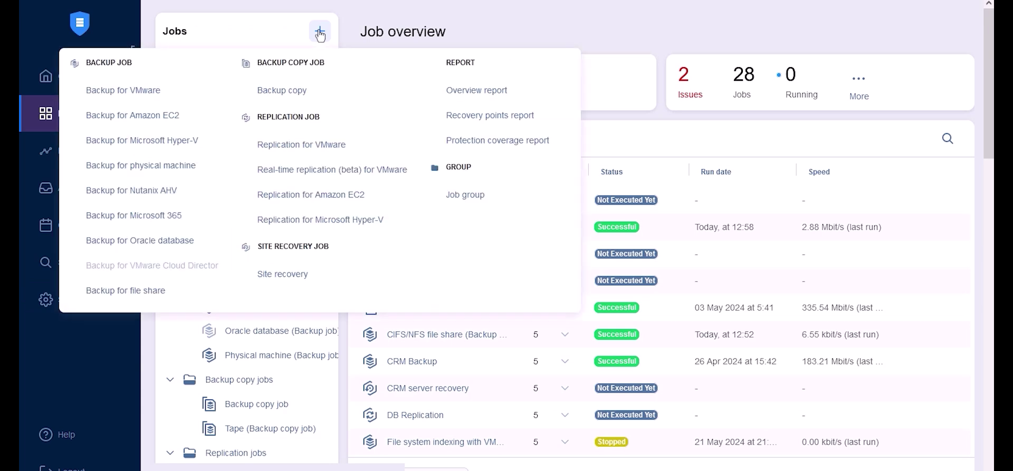
pyautogui.click(157, 216)
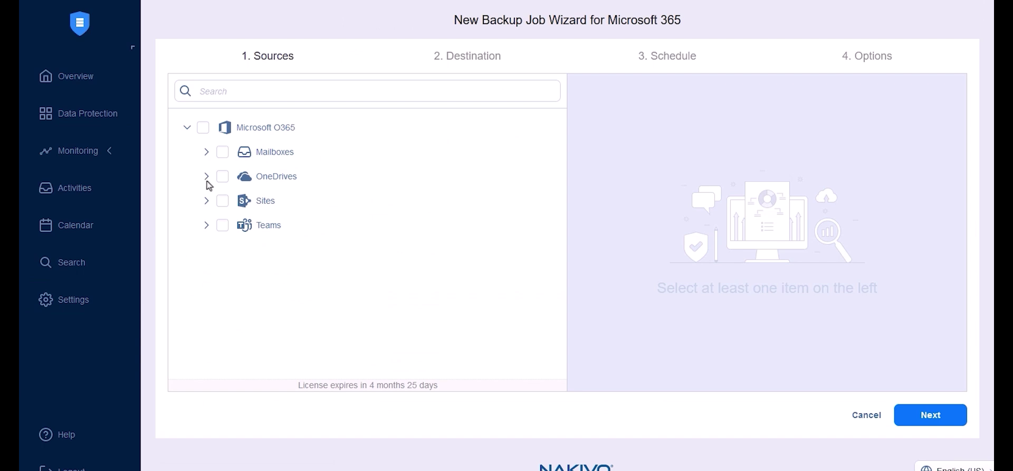
# - Search the sources for 'admin' and select the admin OneDrive for backup
pyautogui.click(235, 96)
pyautogui.write('admin')
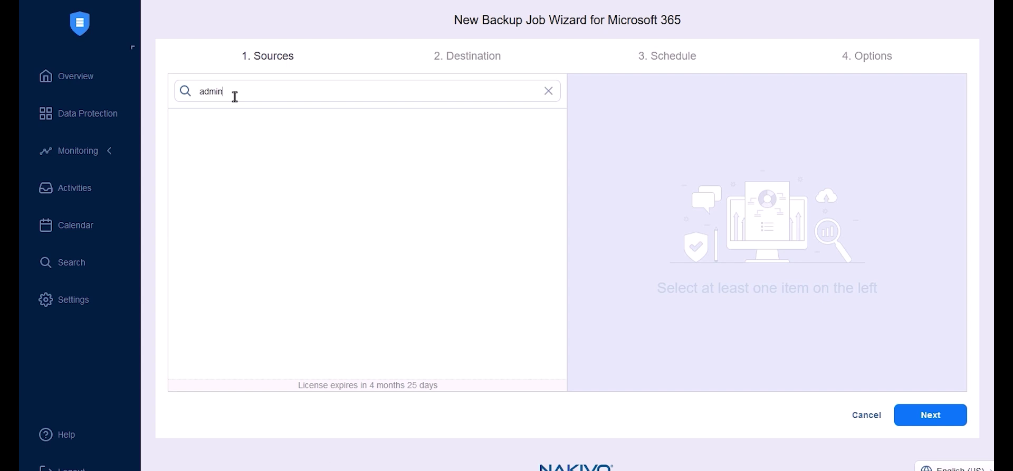
pyautogui.click(264, 346)
# - Set Wasabi as the Microsoft 365 job's backup destination
pyautogui.click(931, 417)
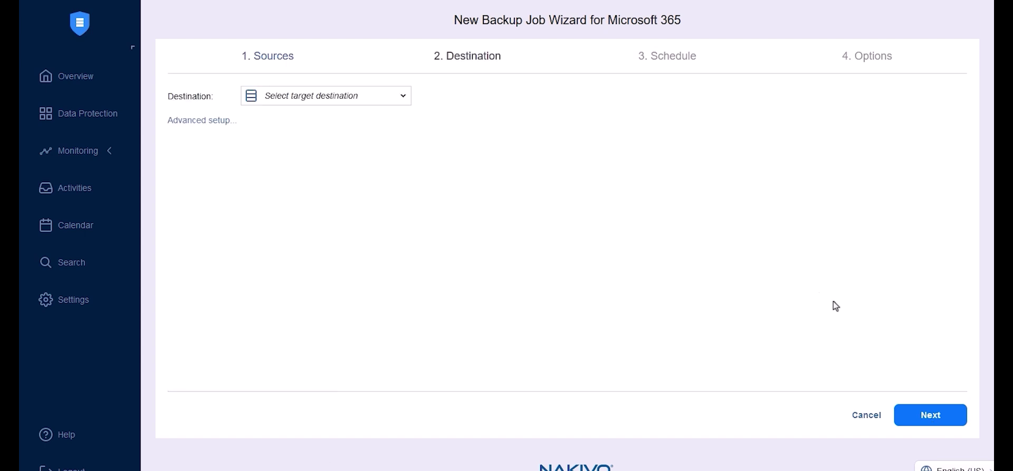
pyautogui.click(361, 97)
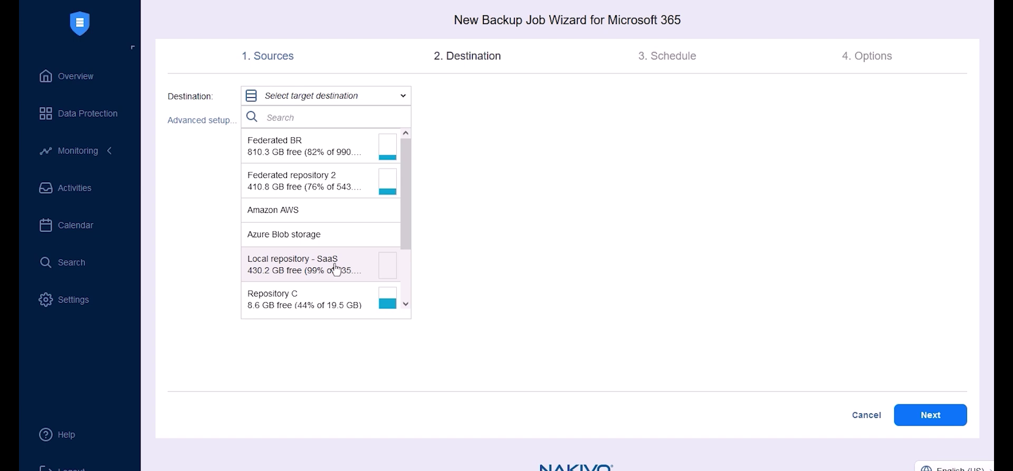
pyautogui.scroll(-2, 336, 269)
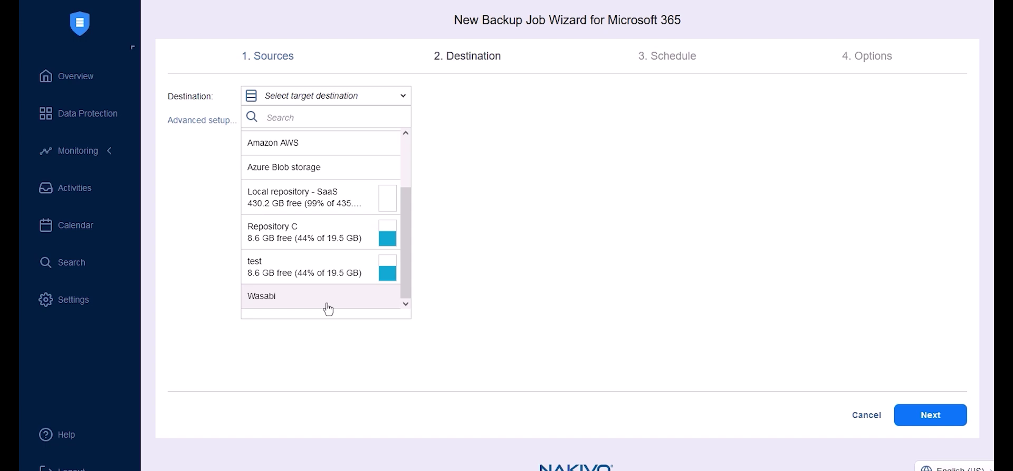
pyautogui.click(328, 299)
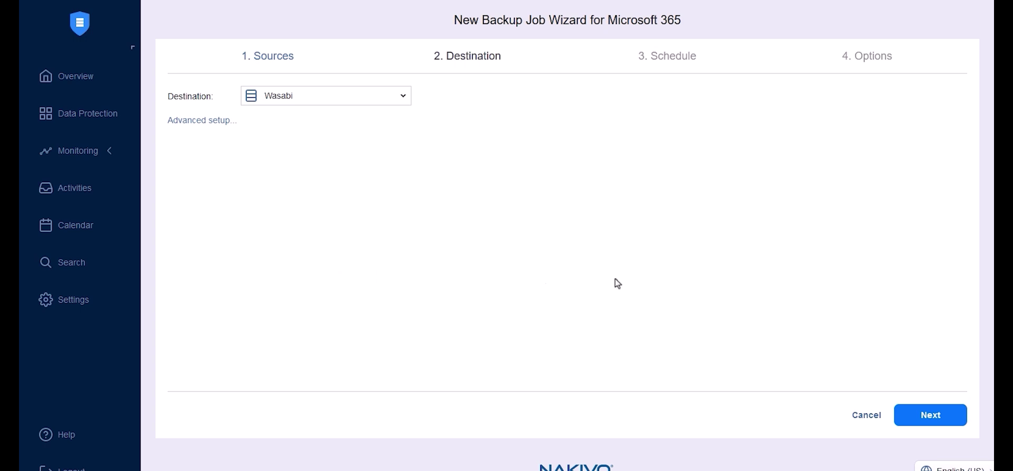
# - Make the Microsoft 365 job's Schedule #1 backups immutable for 3 days
pyautogui.click(930, 417)
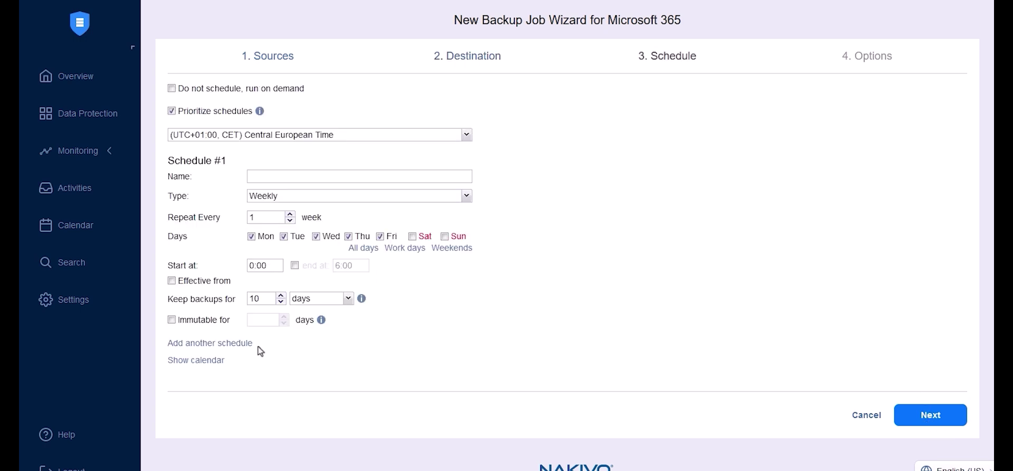
pyautogui.moveTo(230, 320); pyautogui.dragTo(181, 323)
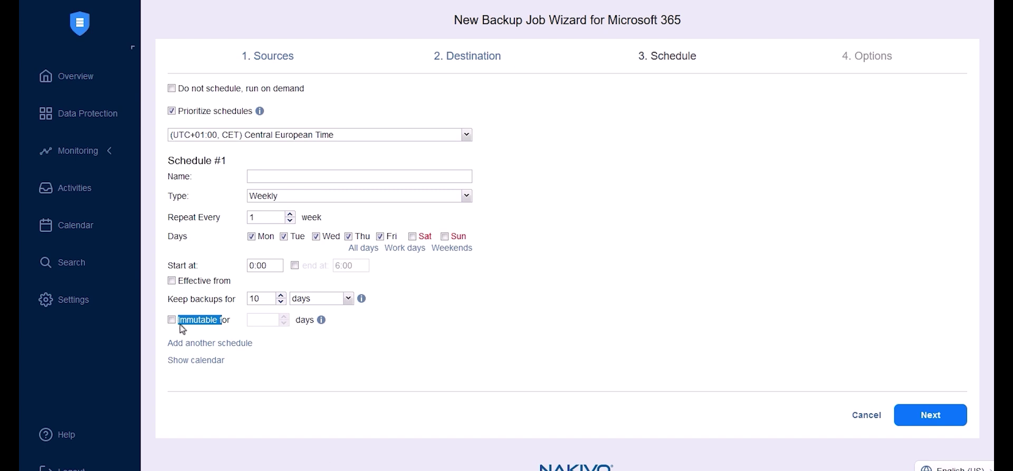
pyautogui.click(171, 320)
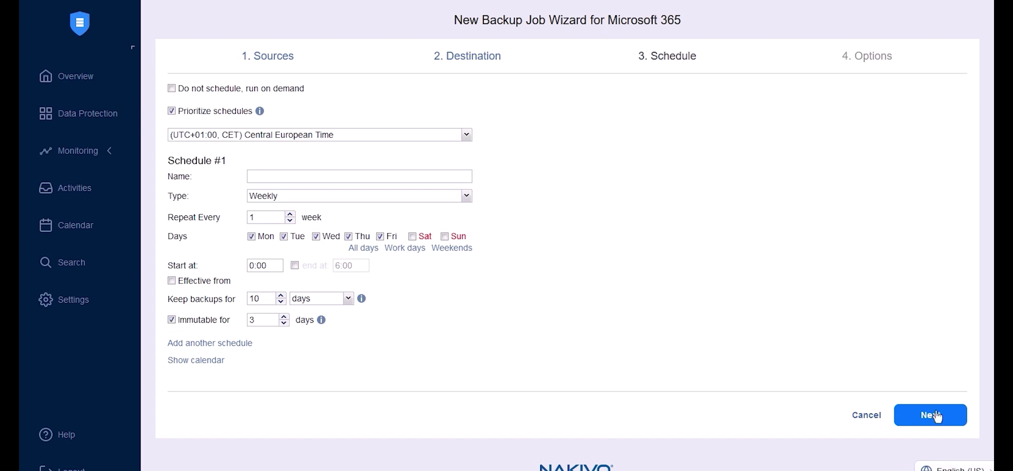
pyautogui.click(931, 414)
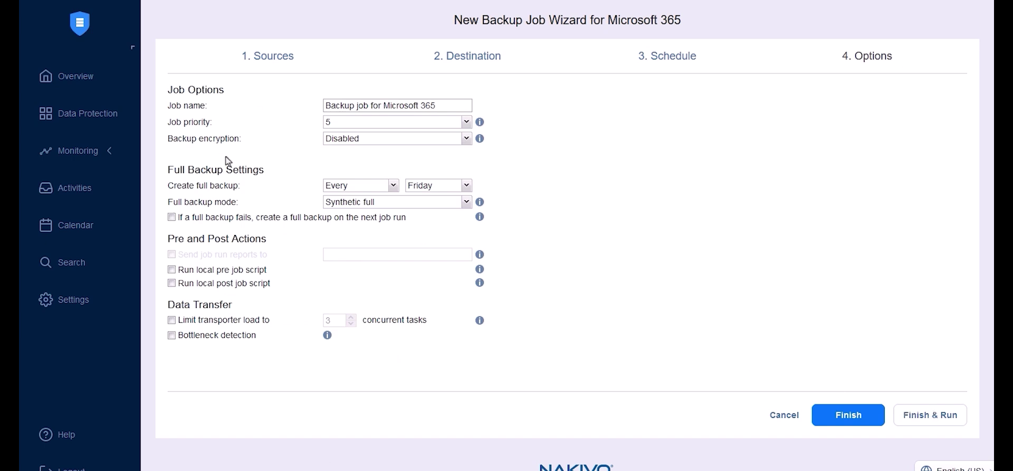
# - Set Backup encryption to Enabled in the Microsoft 365 job's options
pyautogui.click(176, 144)
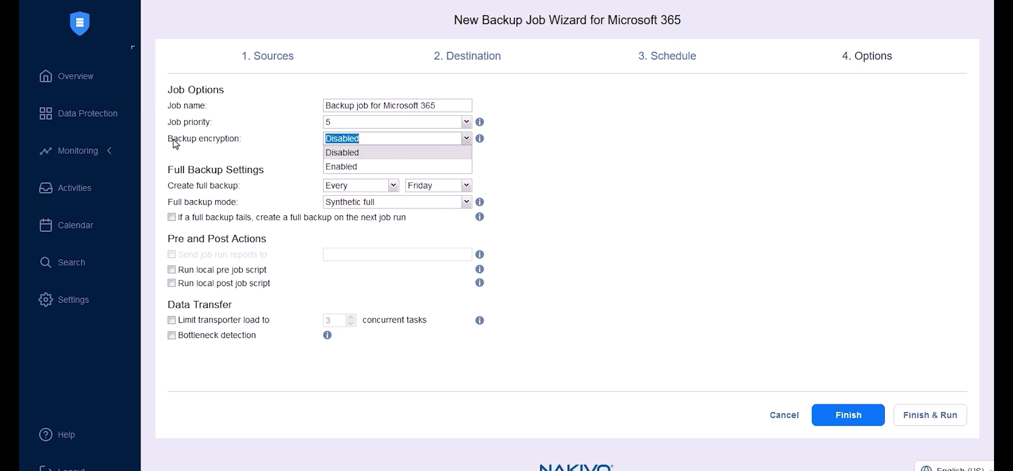
pyautogui.click(384, 168)
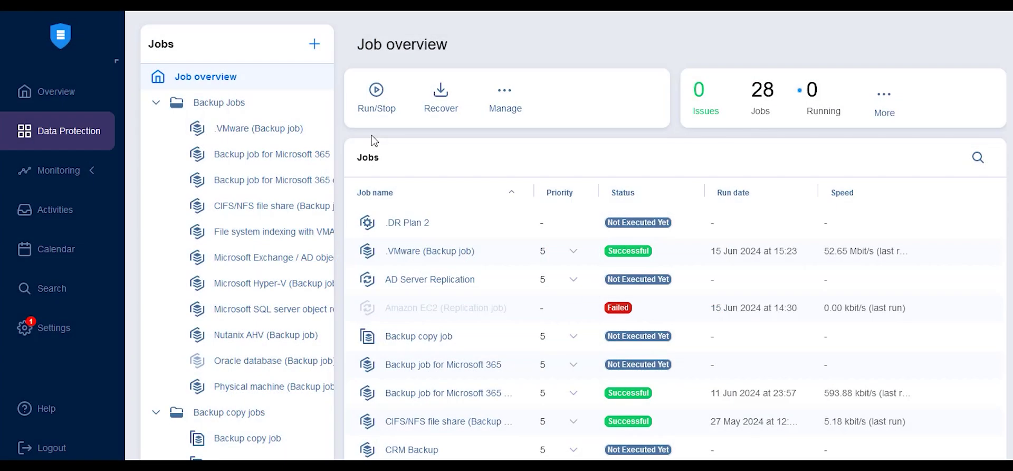
# - Start a new file share backup job with all file shares selected
pyautogui.click(314, 44)
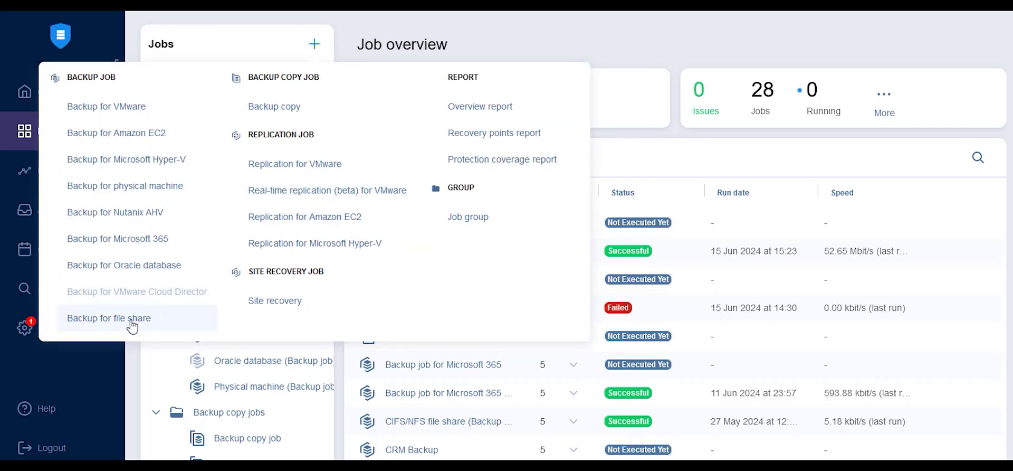
pyautogui.press('Escape')
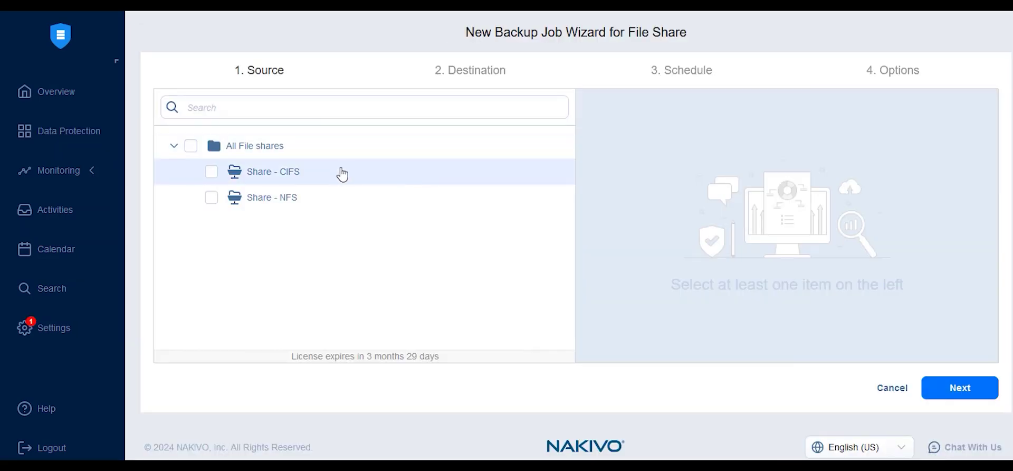
pyautogui.click(191, 147)
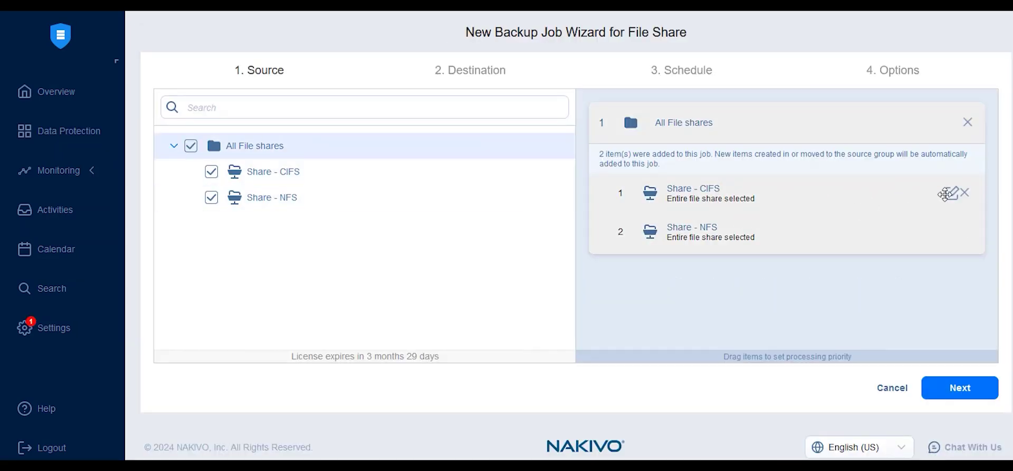
# - Limit Share - CIFS to three chosen folders and apply the selection
pyautogui.click(945, 192)
pyautogui.doubleClick(516, 381)
pyautogui.scroll(-3, 754, 396)
pyautogui.click(889, 428)
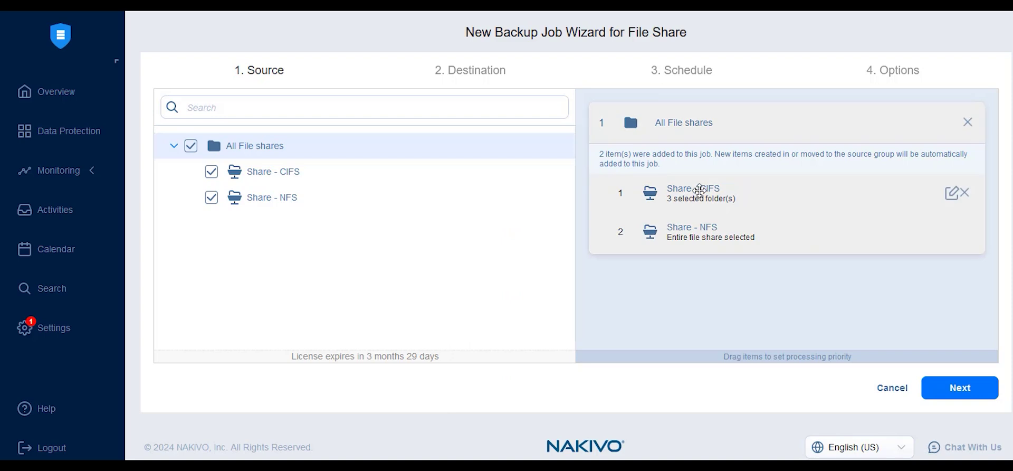
pyautogui.click(956, 390)
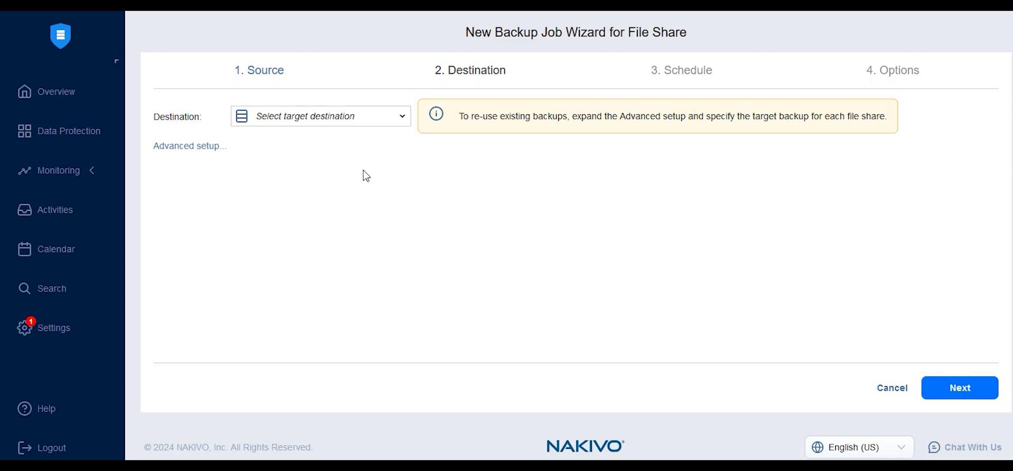
# - Assign per-share repositories: Network Share for Share - CIFS, Local Folder for Share - NFS
pyautogui.click(340, 117)
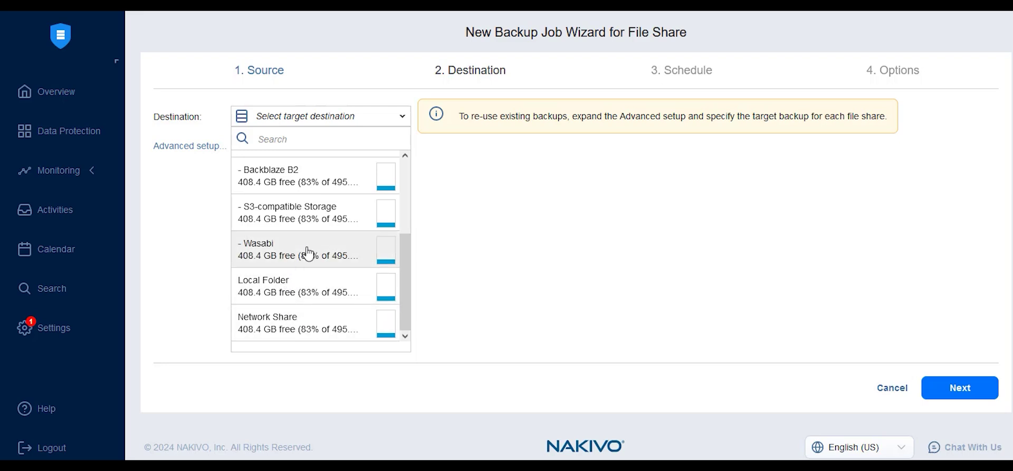
pyautogui.click(283, 207)
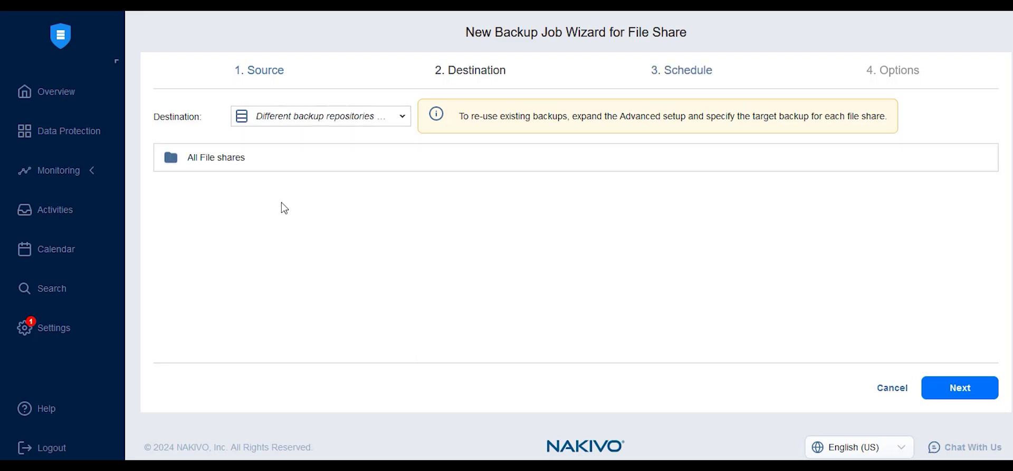
pyautogui.click(257, 161)
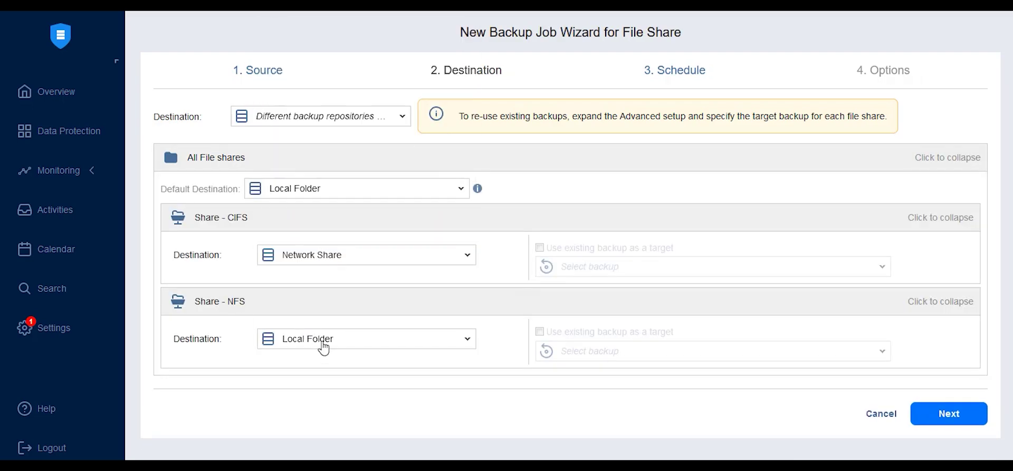
# - Keep the Weekly schedule type and enable backup encryption in the file share job's options
pyautogui.click(948, 413)
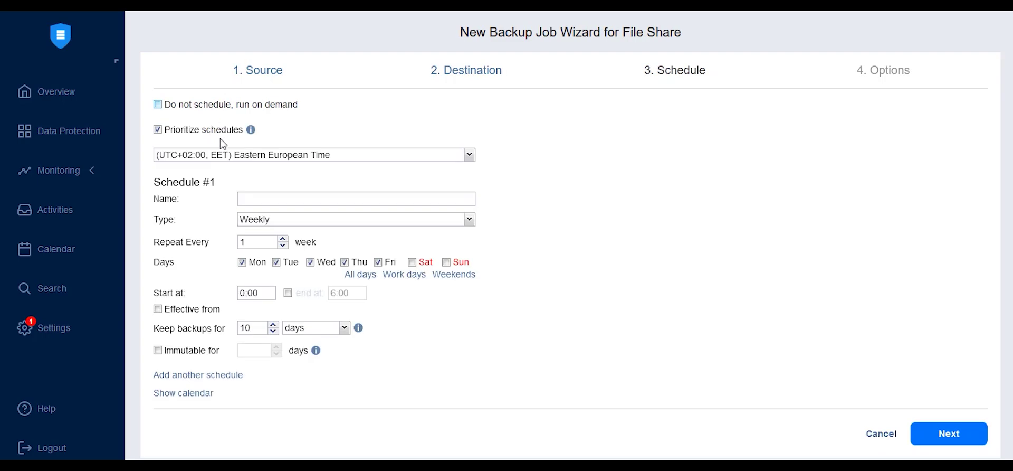
pyautogui.click(270, 219)
pyautogui.click(572, 274)
pyautogui.scroll(-1, 475, 274)
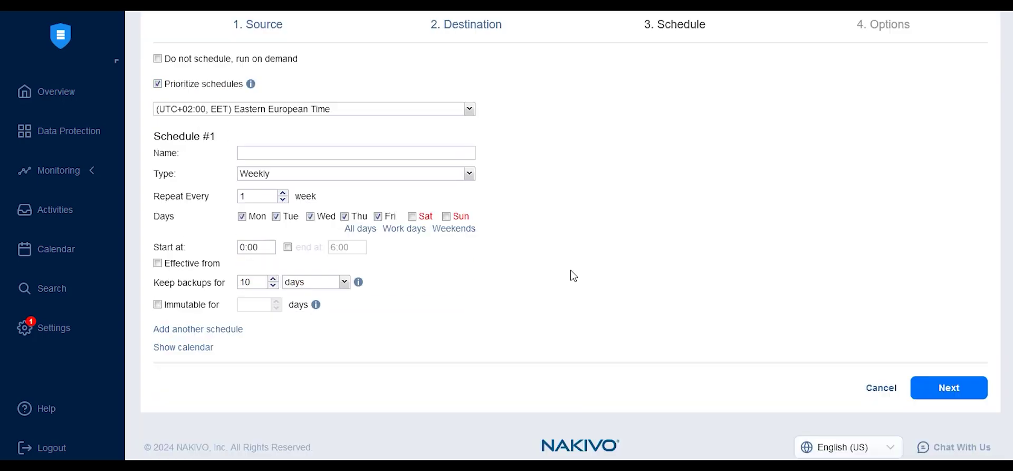
pyautogui.click(262, 303)
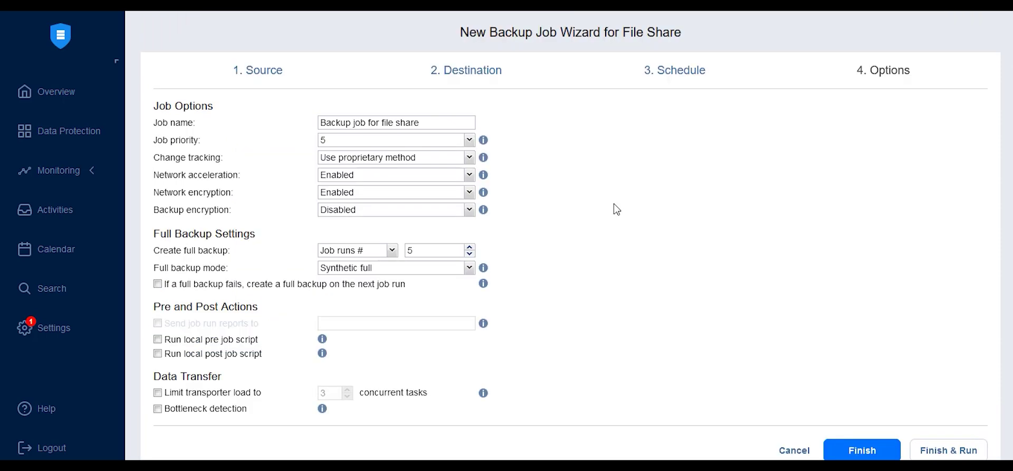
pyautogui.click(464, 210)
pyautogui.click(373, 240)
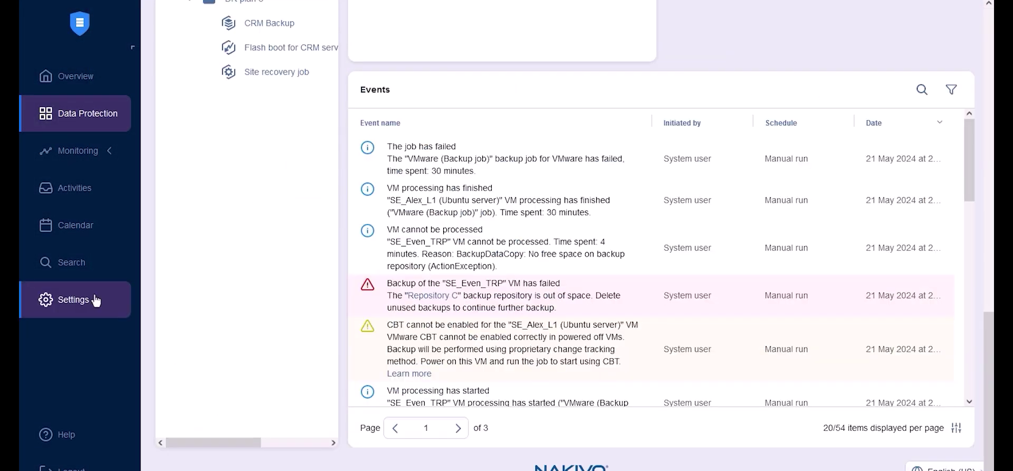
# - Start creating a federated backup repository from the Repositories settings
pyautogui.click(93, 296)
pyautogui.click(242, 380)
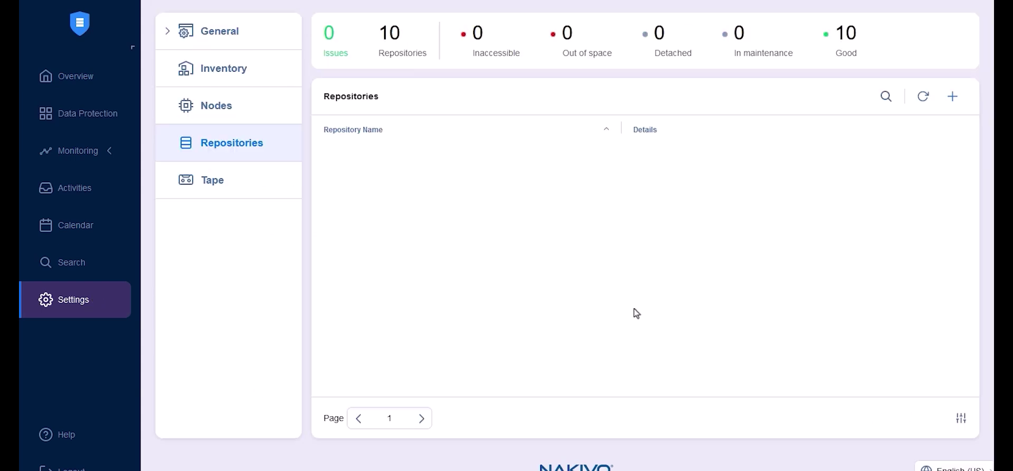
pyautogui.click(953, 96)
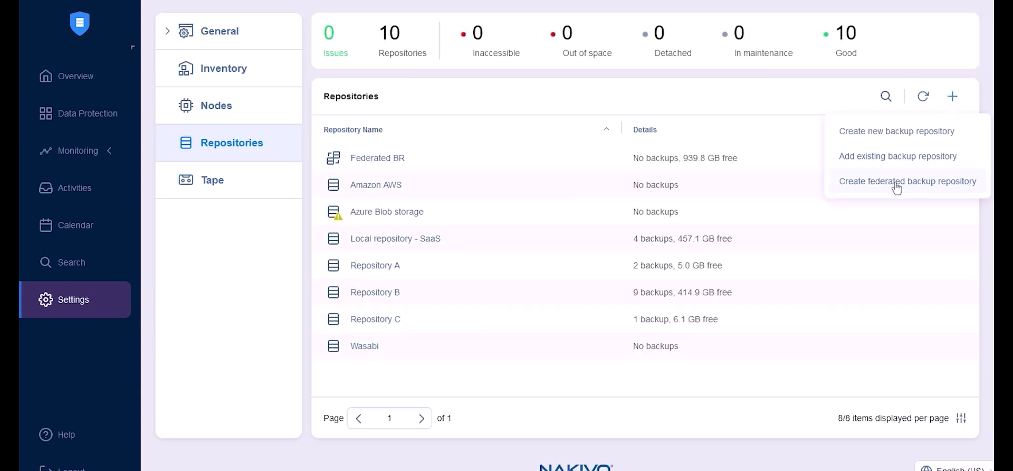
pyautogui.click(896, 181)
# - Add Repository C and Repository B as members, accepting the affected-jobs notices
pyautogui.click(186, 299)
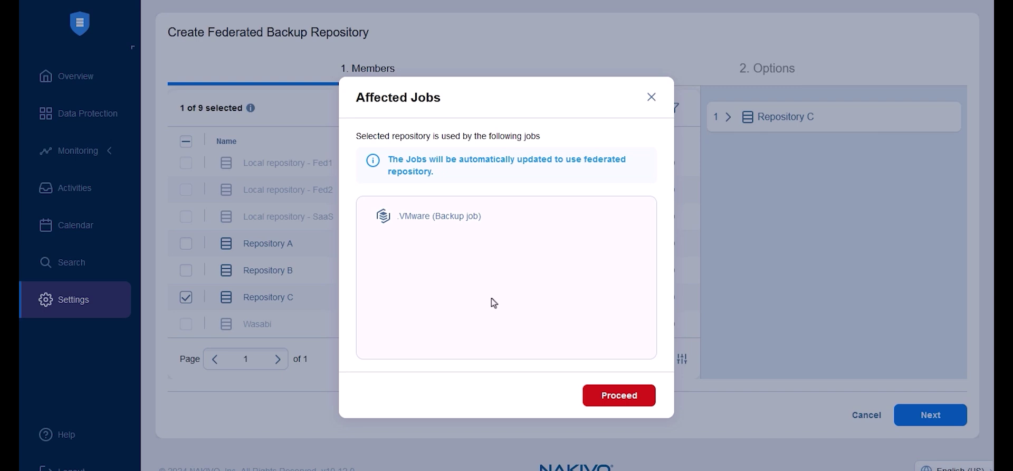
pyautogui.click(617, 391)
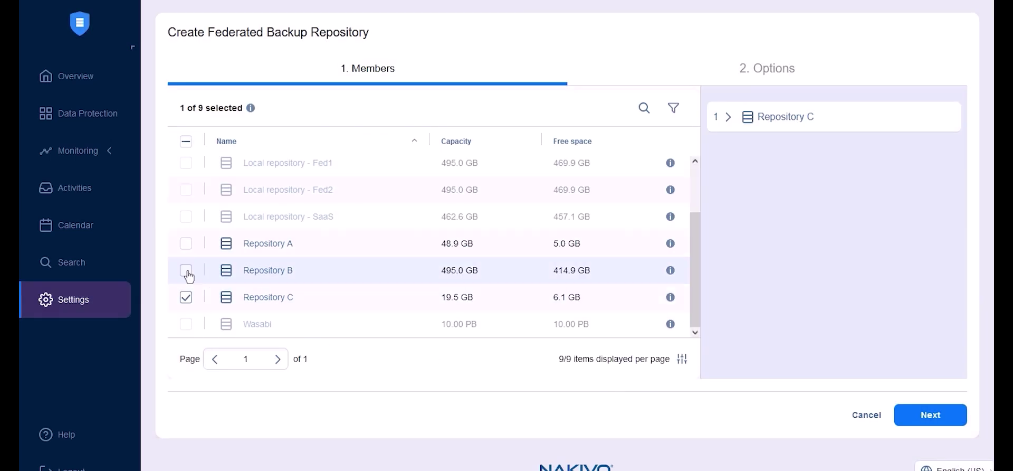
pyautogui.click(187, 271)
pyautogui.scroll(-3, 475, 316)
pyautogui.click(616, 394)
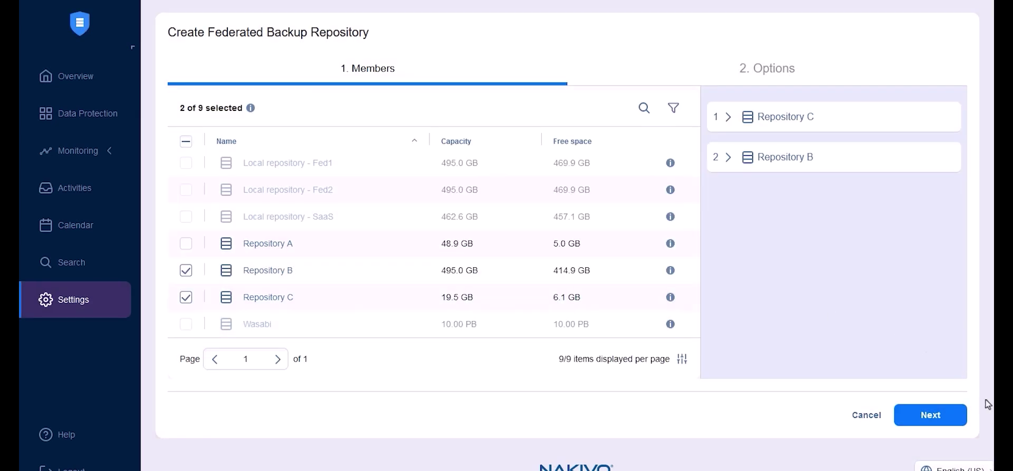
# - Enter the federated repository's name on the options step and finish creating it
pyautogui.click(931, 414)
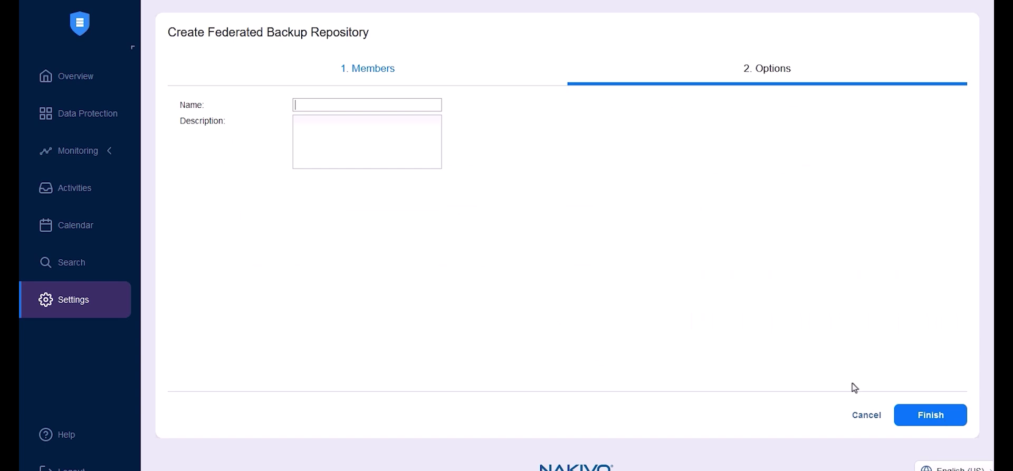
pyautogui.click(316, 106)
pyautogui.write('F')
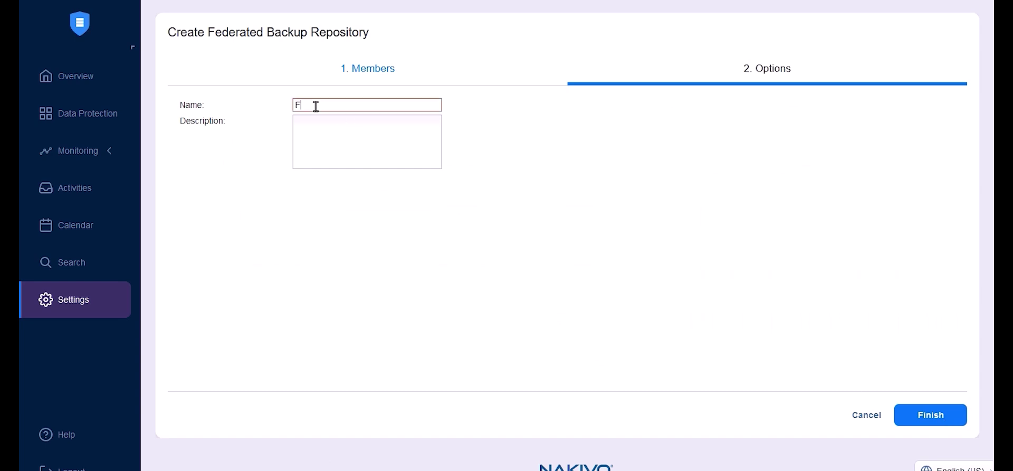
pyautogui.write('ederated repository 3')
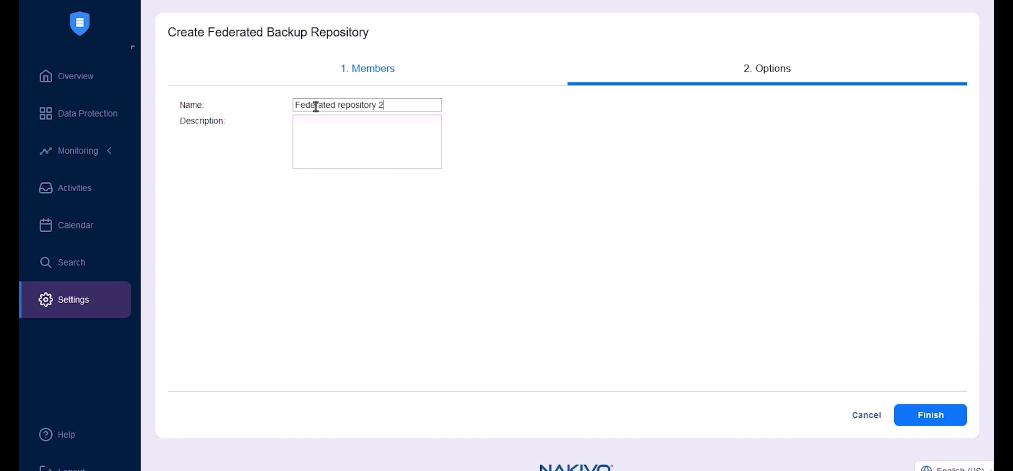
pyautogui.click(930, 421)
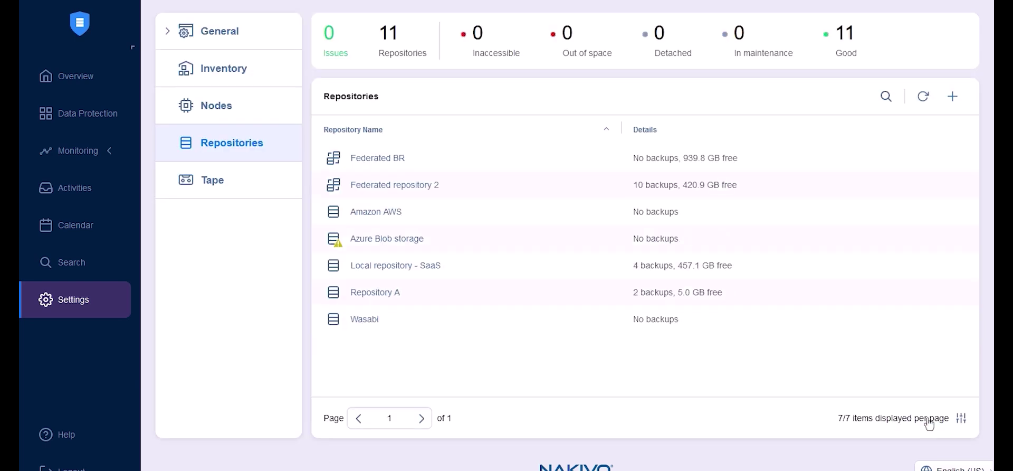
# - Open Federated repository 2 and review its members, 13 backups and events
pyautogui.click(423, 185)
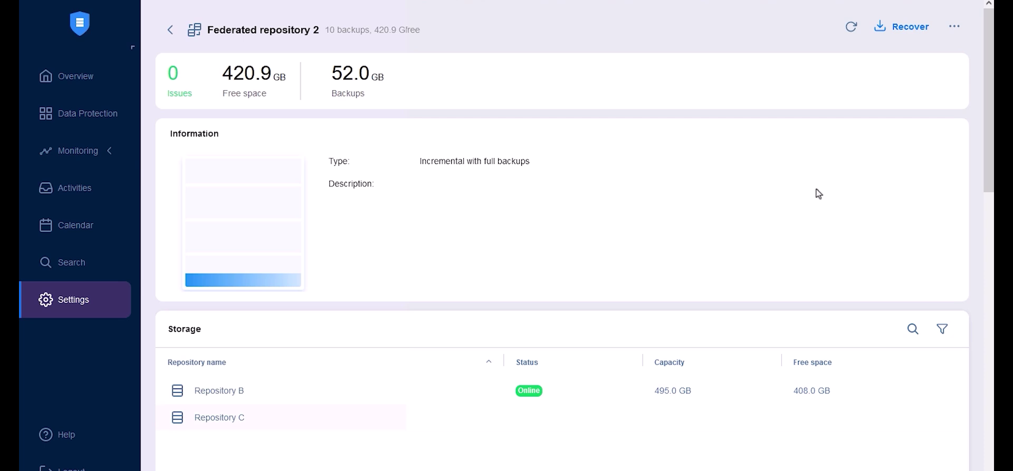
pyautogui.click(956, 27)
pyautogui.scroll(-5, 437, 330)
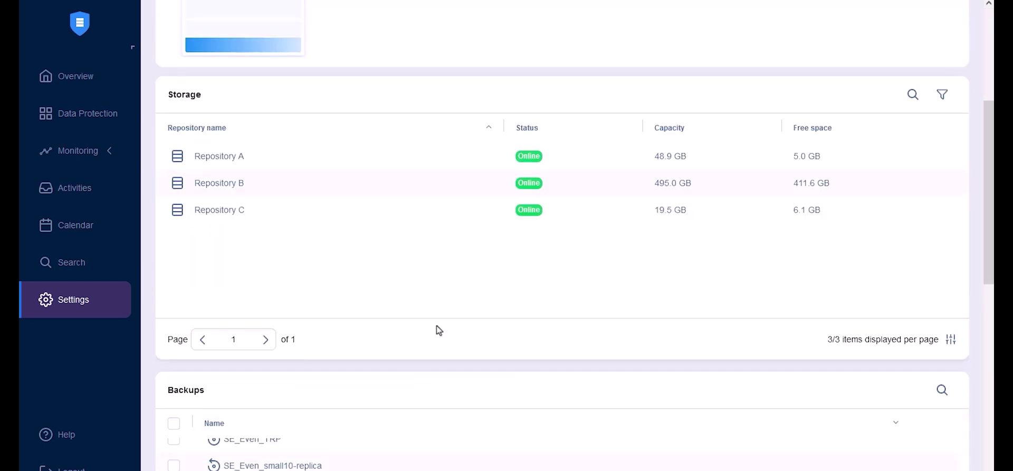
pyautogui.scroll(2, 437, 331)
pyautogui.moveTo(441, 336); pyautogui.dragTo(226, 353)
pyautogui.scroll(-5, 389, 225)
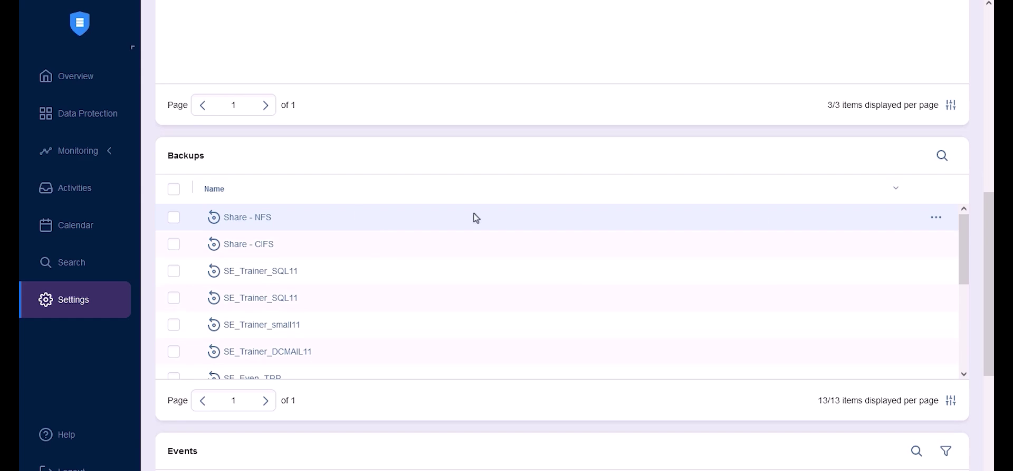
pyautogui.scroll(-4, 374, 253)
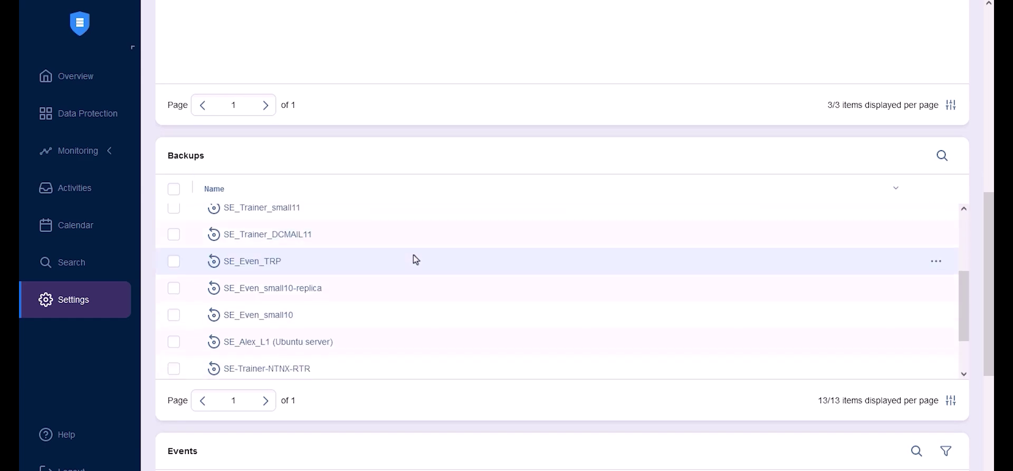
pyautogui.scroll(-2, 449, 306)
pyautogui.scroll(-6, 470, 330)
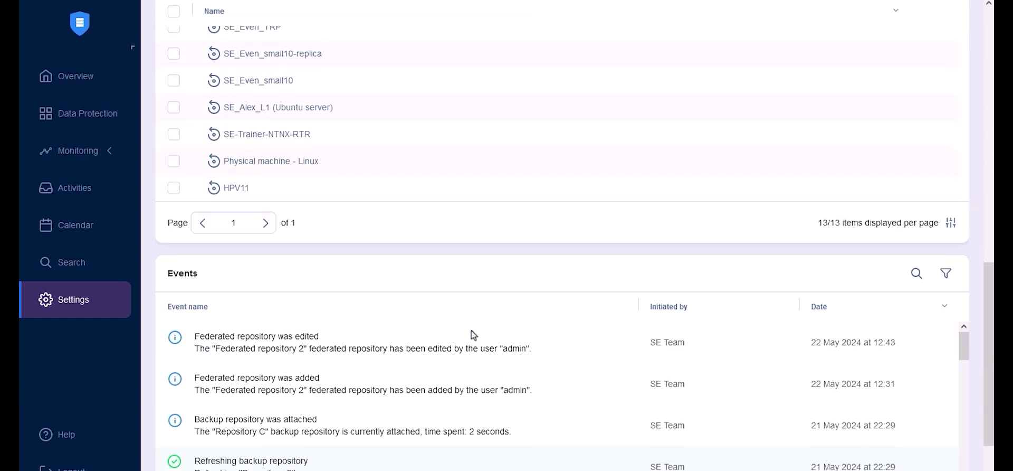
pyautogui.scroll(15, 933, 347)
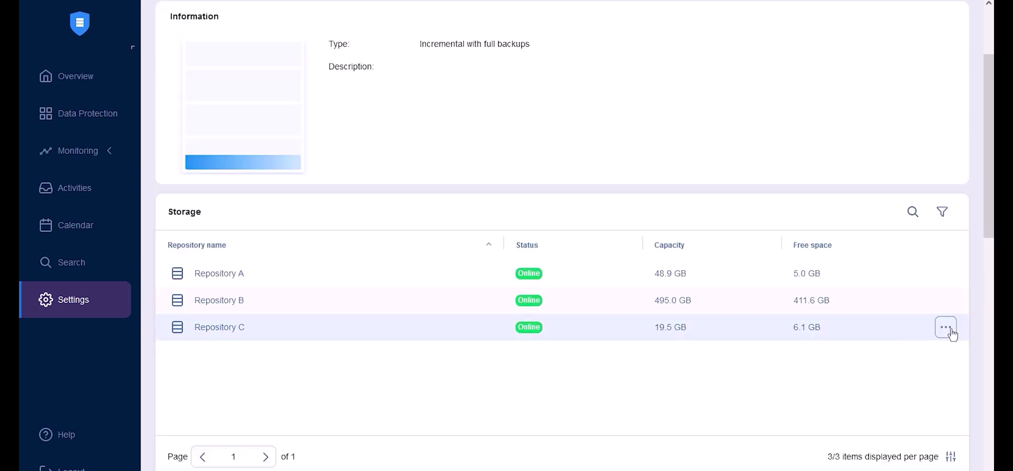
# - Lock member Repository C in the federated repository
pyautogui.click(948, 331)
pyautogui.click(902, 272)
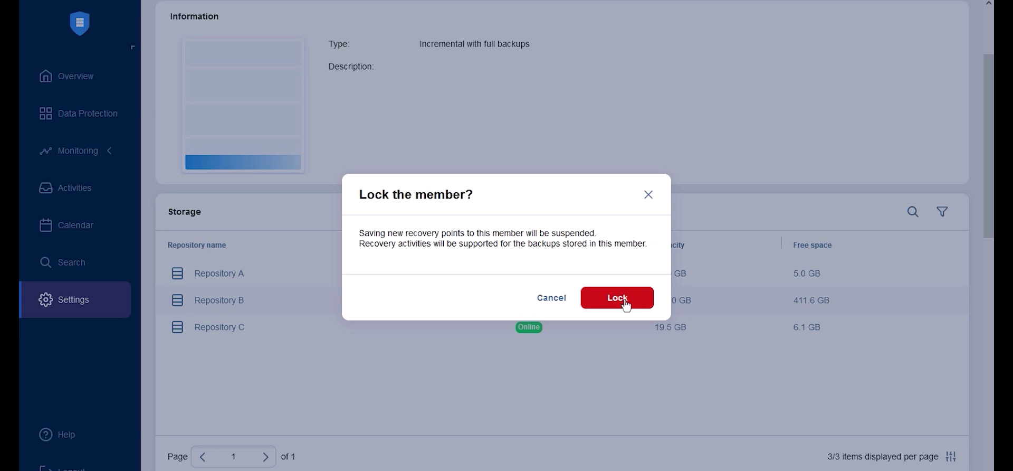
pyautogui.click(626, 305)
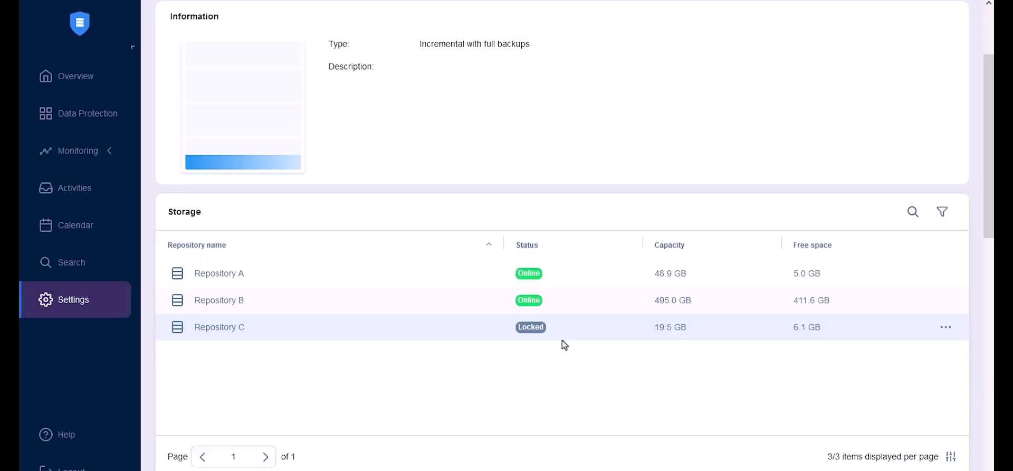
# - Migrate Repository C's backups to the other federated repository members
pyautogui.click(945, 331)
pyautogui.click(909, 297)
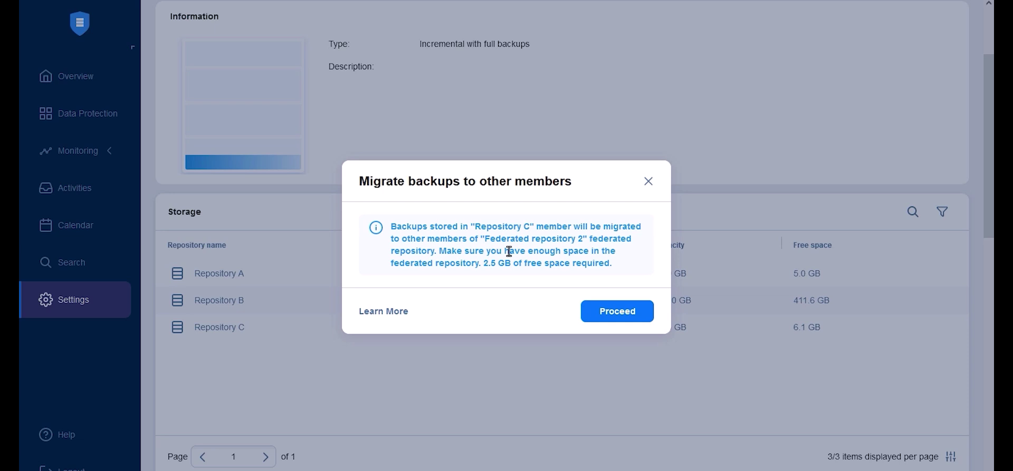
pyautogui.moveTo(484, 263); pyautogui.dragTo(513, 265)
pyautogui.click(539, 265)
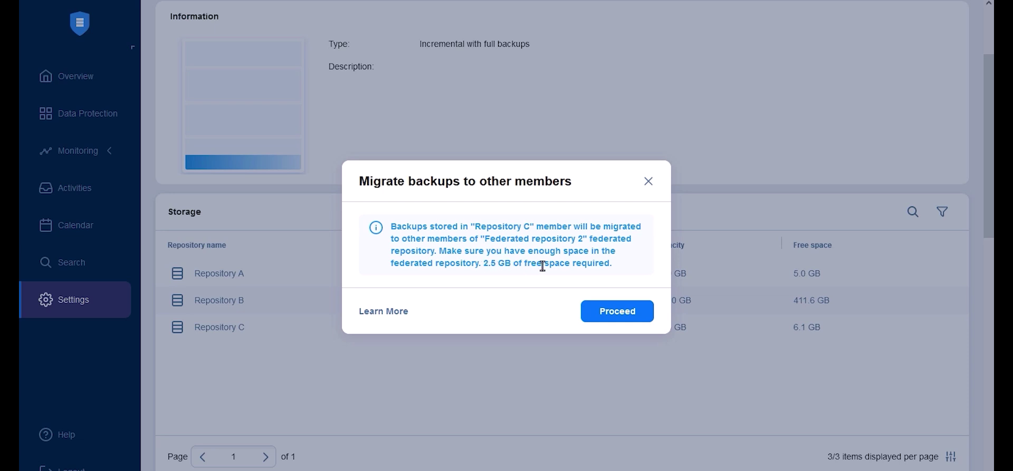
pyautogui.click(615, 313)
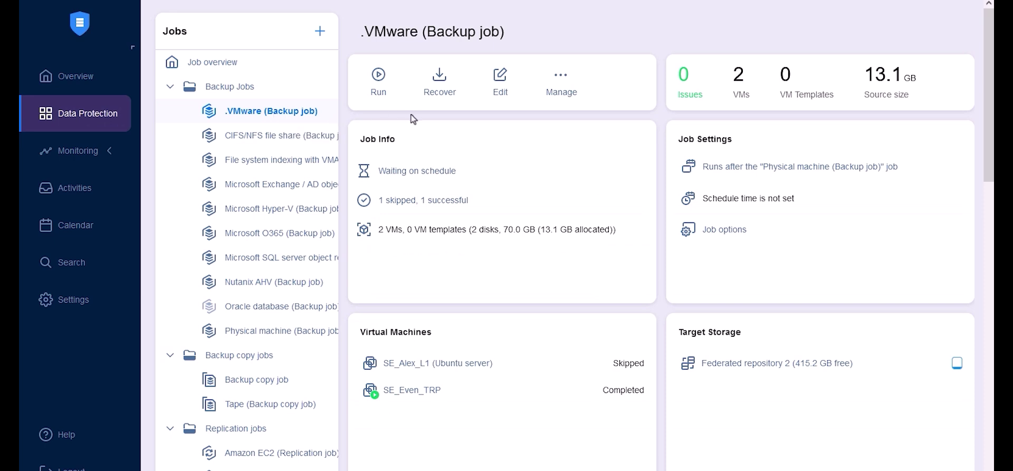
# - Enable backup encryption on the .VMware job's Options step and open its password settings
pyautogui.click(500, 81)
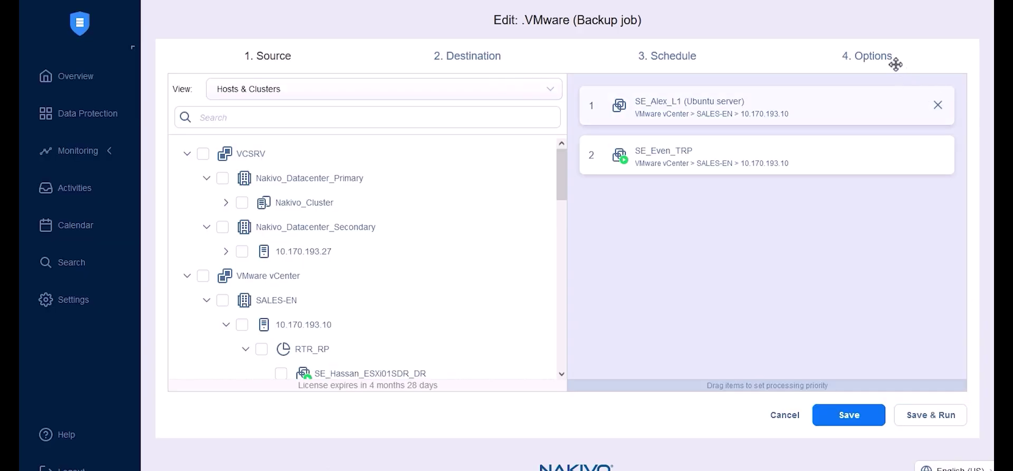
pyautogui.click(876, 67)
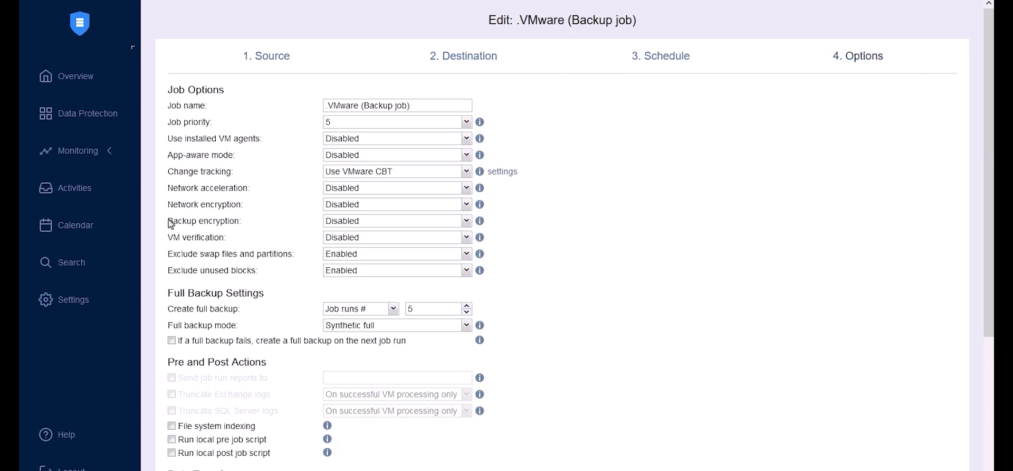
pyautogui.click(234, 224)
pyautogui.click(444, 249)
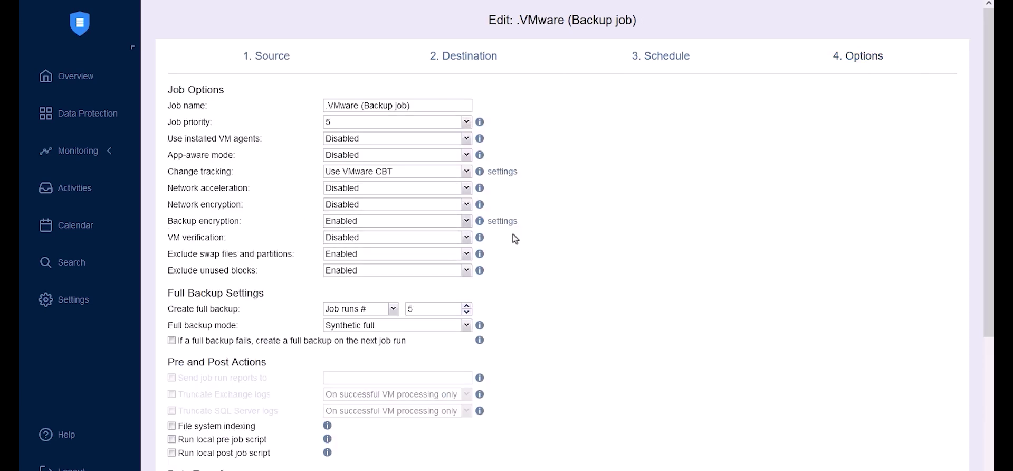
pyautogui.click(501, 223)
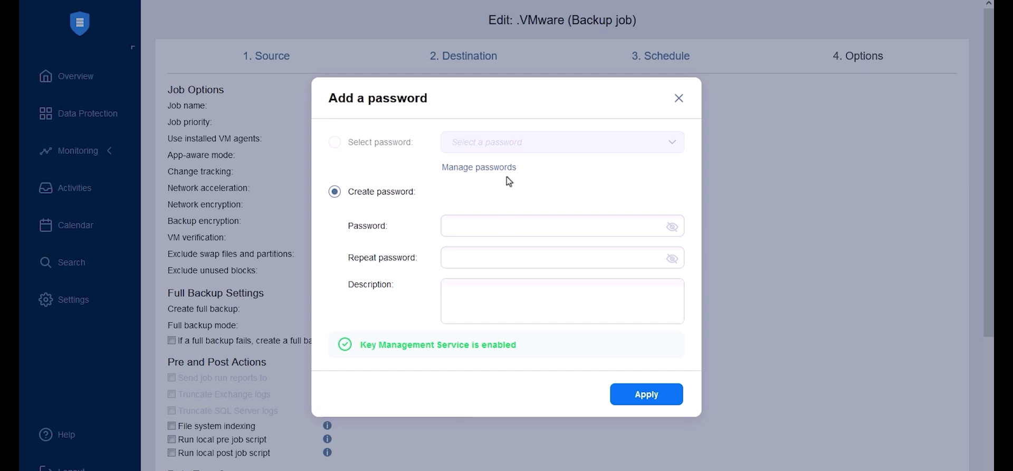
# - Add a new encryption password described as 'pwd' and select it for the .VMware job
pyautogui.click(492, 169)
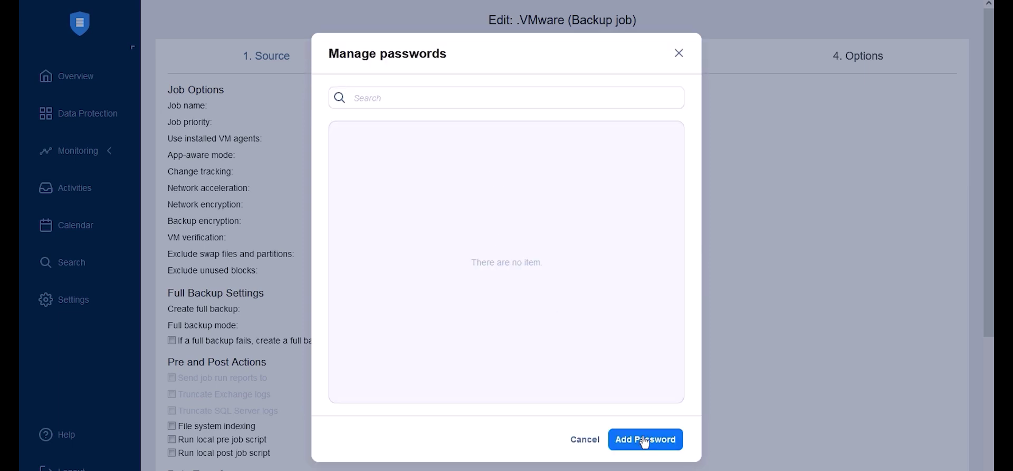
pyautogui.click(645, 440)
pyautogui.click(471, 199)
pyautogui.write('123456')
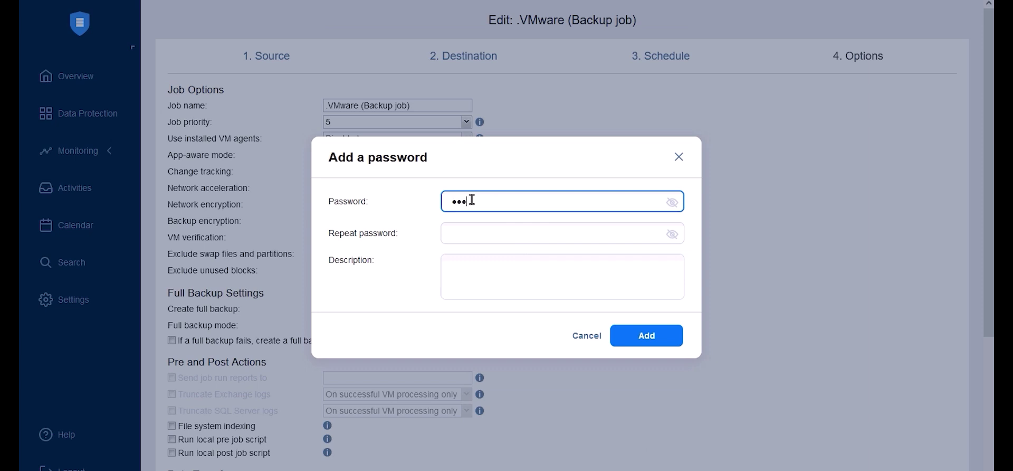
pyautogui.click(473, 232)
pyautogui.write('123456')
pyautogui.click(474, 276)
pyautogui.write('pwd')
pyautogui.click(666, 335)
pyautogui.click(507, 199)
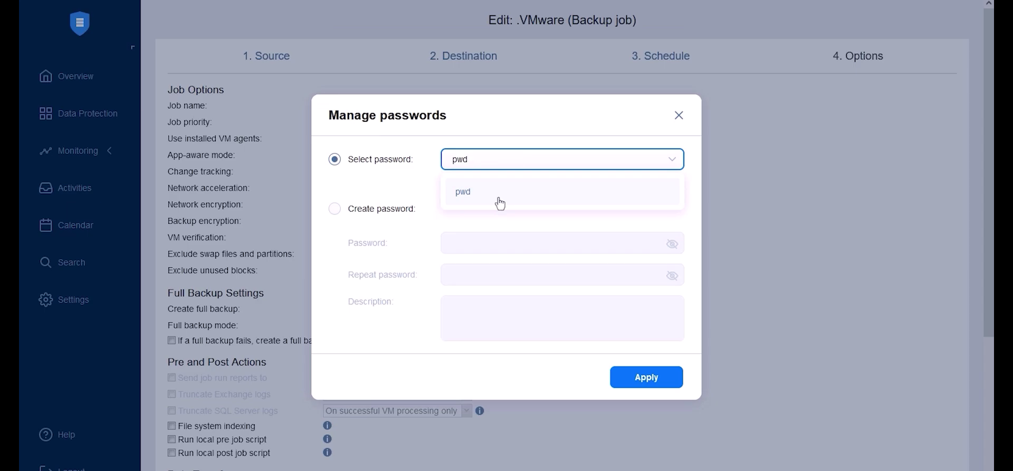